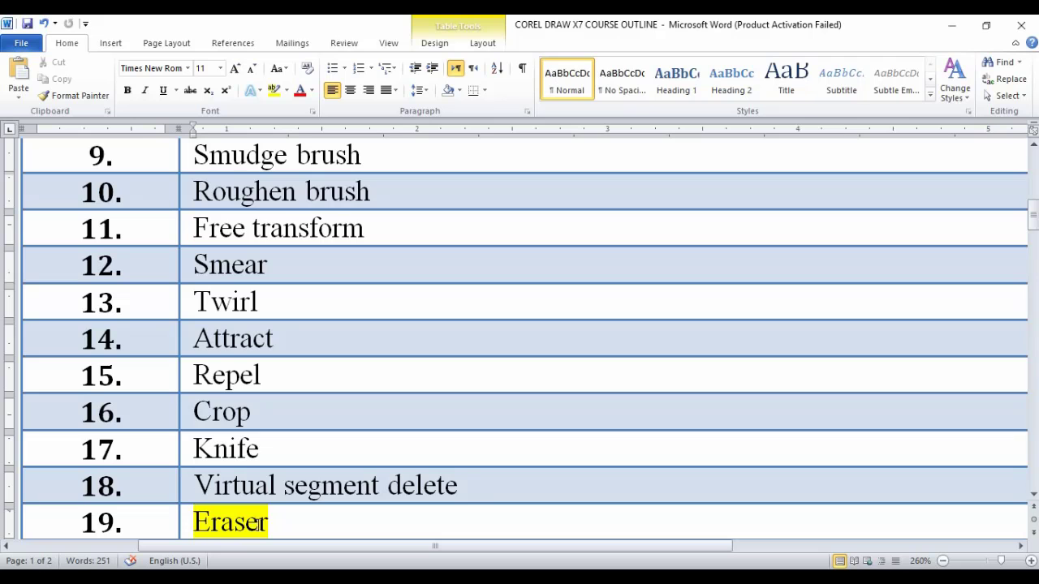
In CorelDRAW, draw a rectangle of about 232 × 164 mm across the page's left edge and fill it with dark blue
{"action": "left_click", "coordinate": [951, 25]}
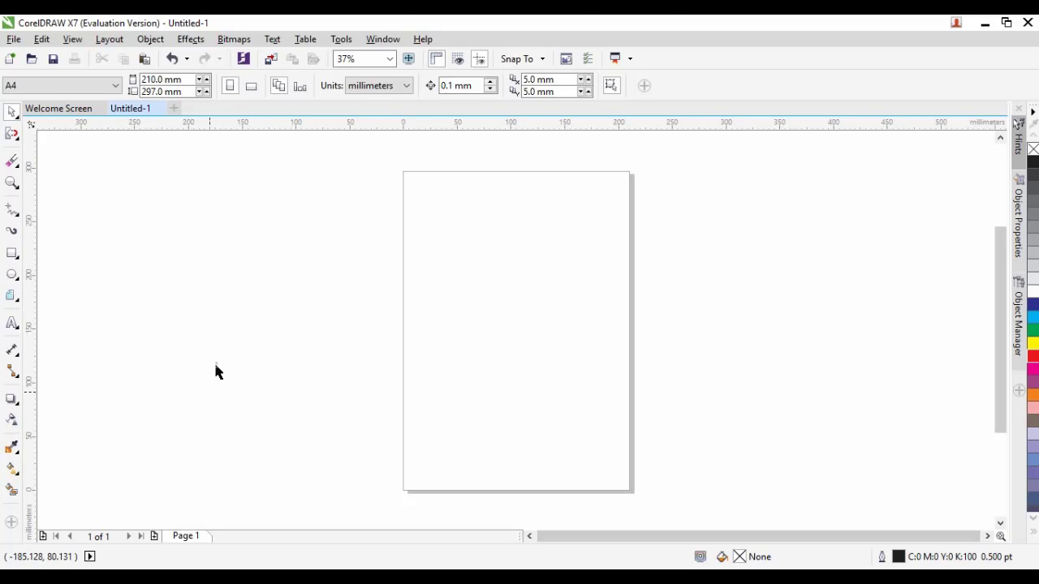
{"action": "left_click", "coordinate": [8, 258]}
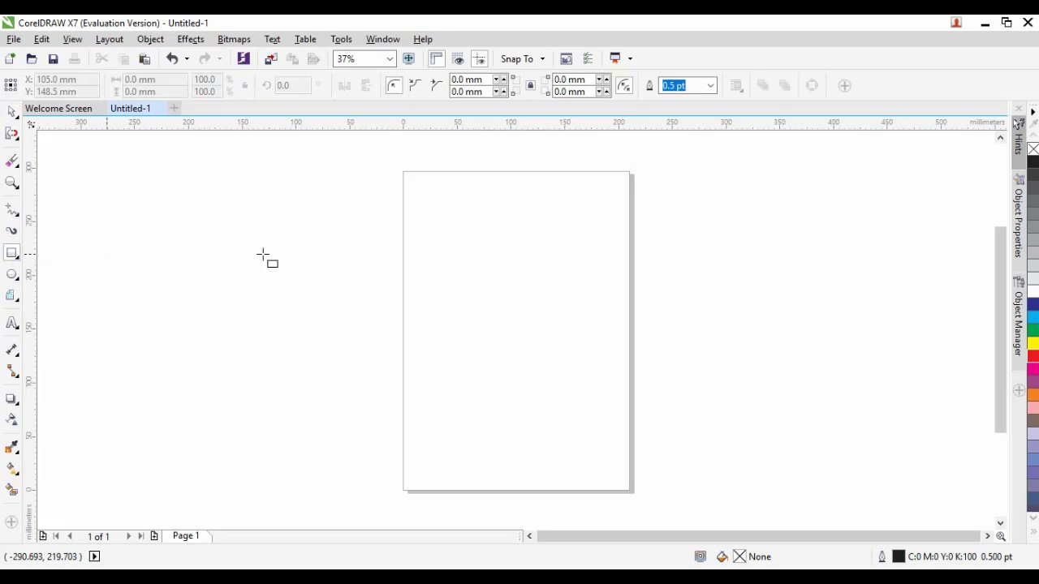
{"action": "left_click_drag", "start_coordinate": [276, 214], "coordinate": [526, 390]}
{"action": "left_click", "coordinate": [1035, 309]}
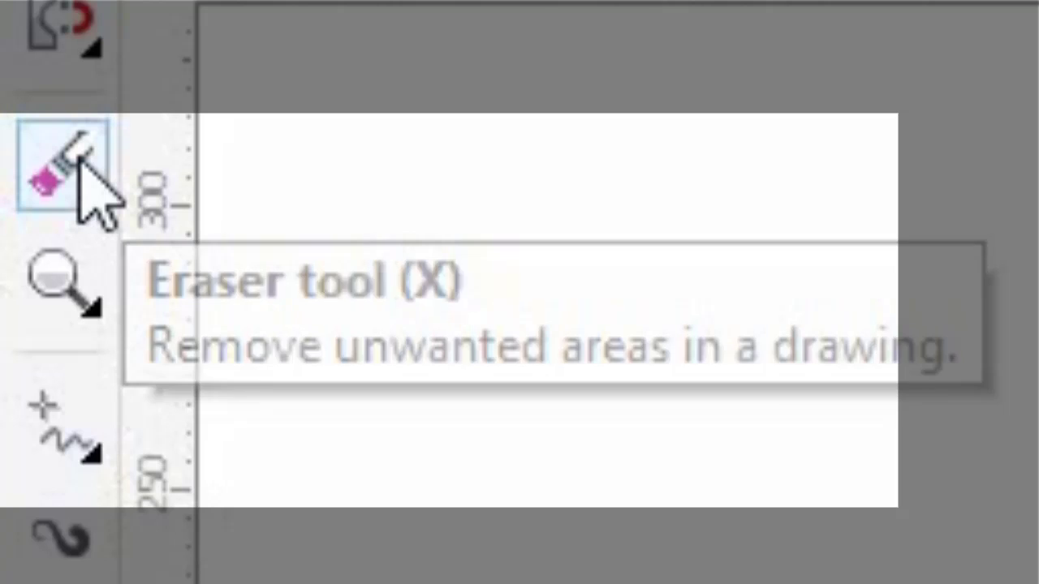
{"action": "left_click", "coordinate": [79, 155]}
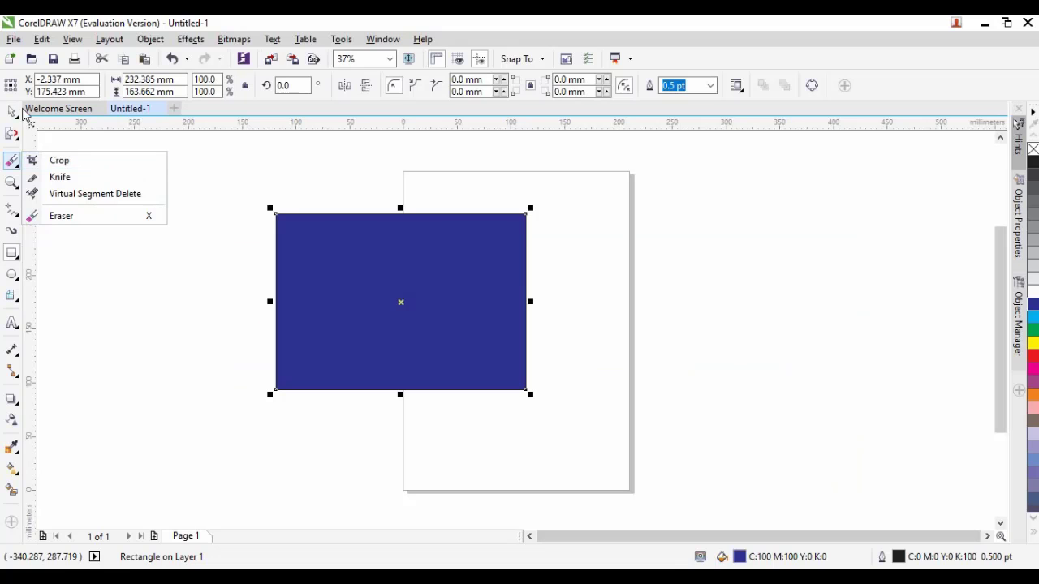
{"action": "left_click", "coordinate": [14, 121]}
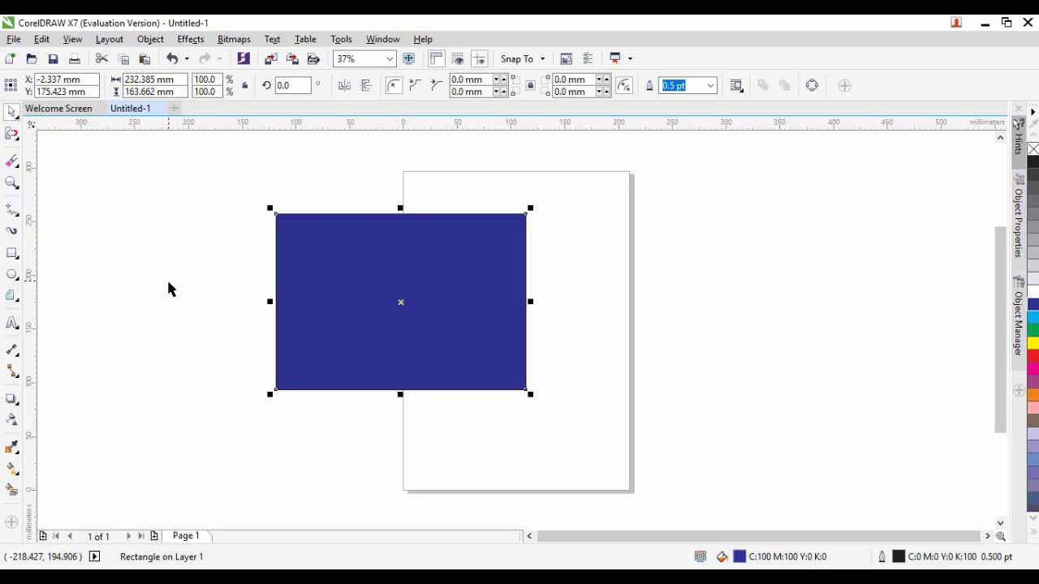
{"action": "key", "text": "x"}
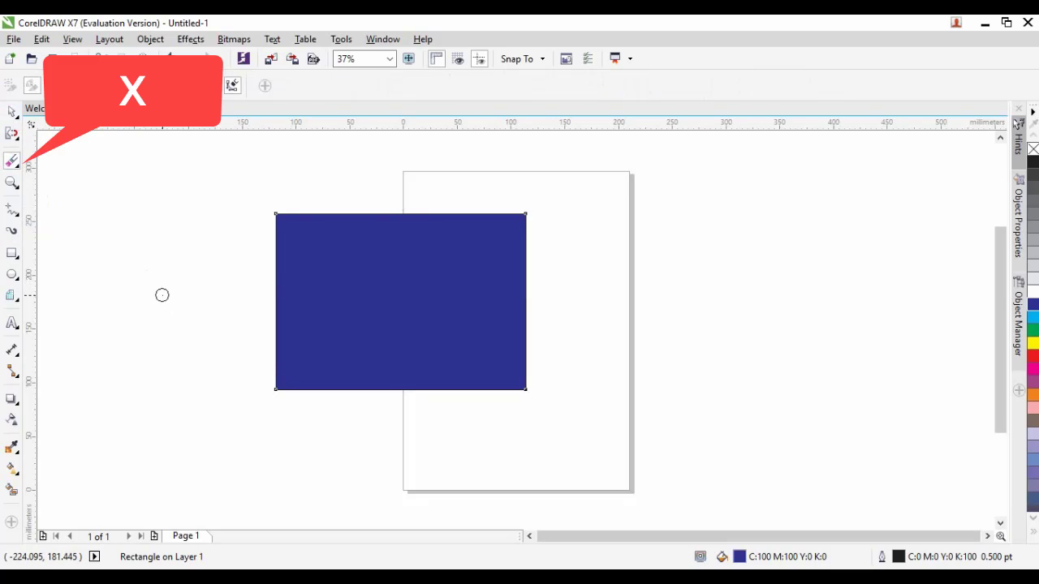
{"action": "left_click", "coordinate": [11, 162]}
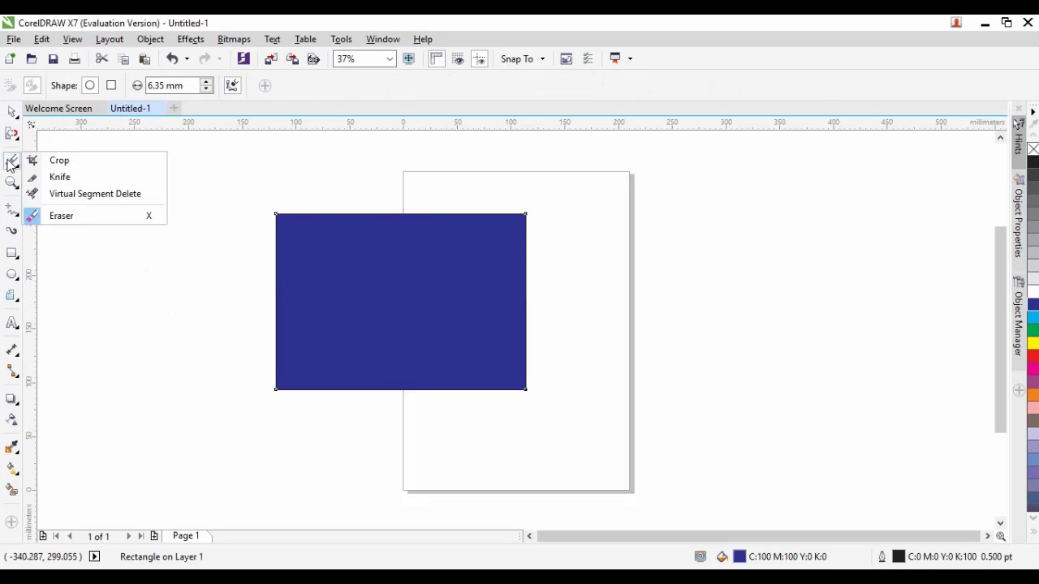
{"action": "left_click", "coordinate": [73, 162]}
{"action": "double_click", "coordinate": [11, 112]}
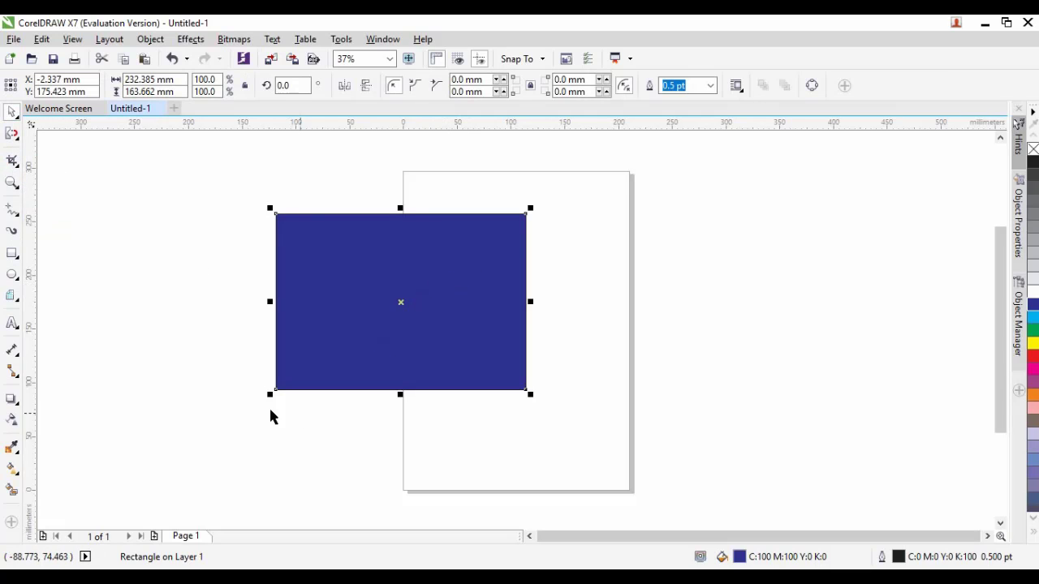
Erase a winding freehand path across the blue rectangle with the round 6.35 mm eraser nib
{"action": "key", "text": "x"}
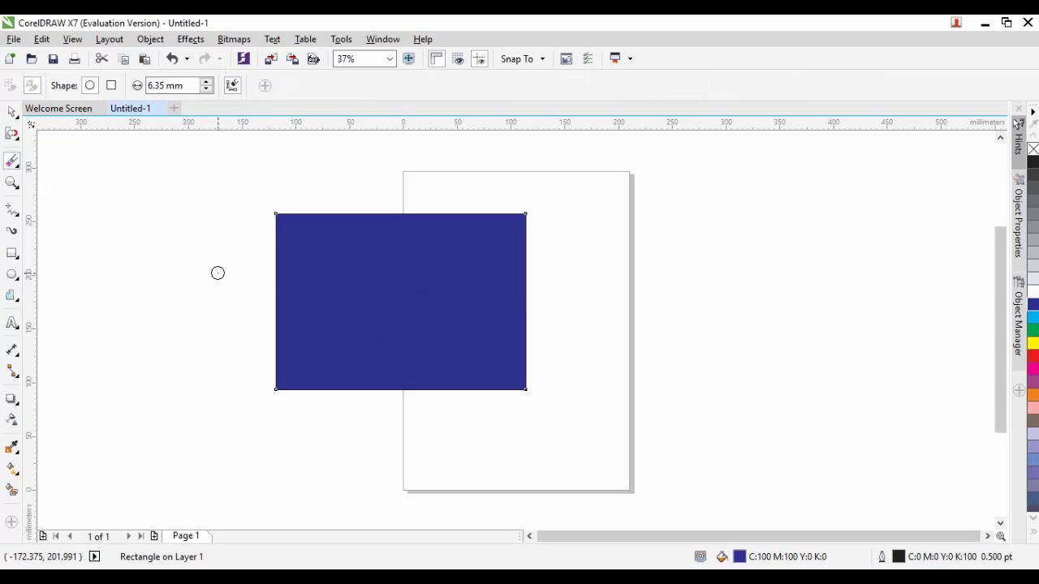
{"action": "mouse_move", "coordinate": [294, 271]}
{"action": "left_mouse_down"}
{"action": "mouse_move", "coordinate": [370, 264]}
{"action": "mouse_move", "coordinate": [382, 308]}
{"action": "mouse_move", "coordinate": [332, 334]}
{"action": "mouse_move", "coordinate": [325, 355]}
{"action": "mouse_move", "coordinate": [383, 365]}
{"action": "mouse_move", "coordinate": [408, 353]}
{"action": "mouse_move", "coordinate": [424, 312]}
{"action": "mouse_move", "coordinate": [476, 297]}
{"action": "mouse_move", "coordinate": [462, 260]}
{"action": "mouse_move", "coordinate": [417, 274]}
{"action": "mouse_move", "coordinate": [406, 241]}
{"action": "mouse_move", "coordinate": [490, 215]}
{"action": "left_mouse_up"}
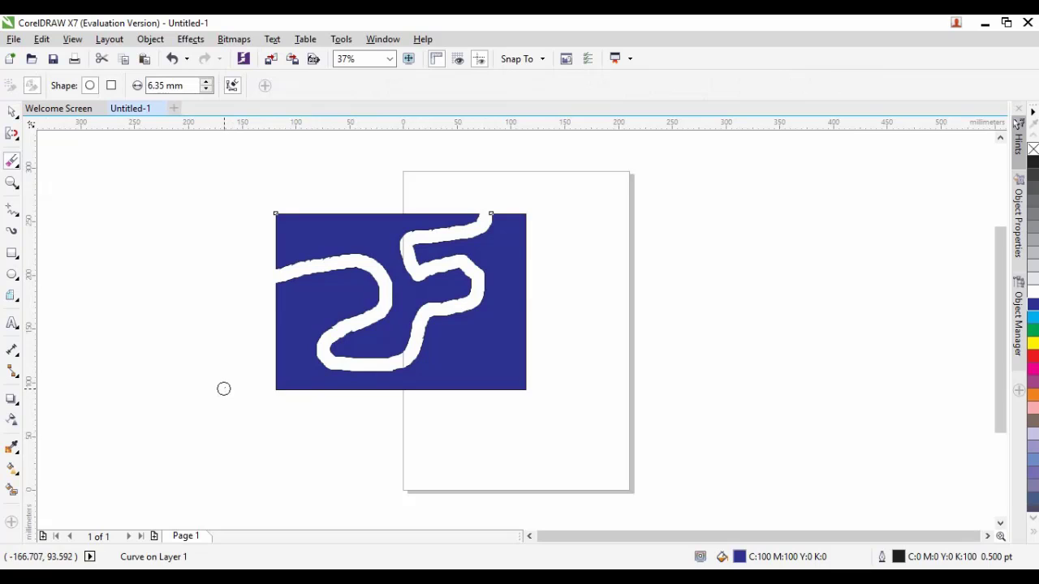
{"action": "key", "text": "space"}
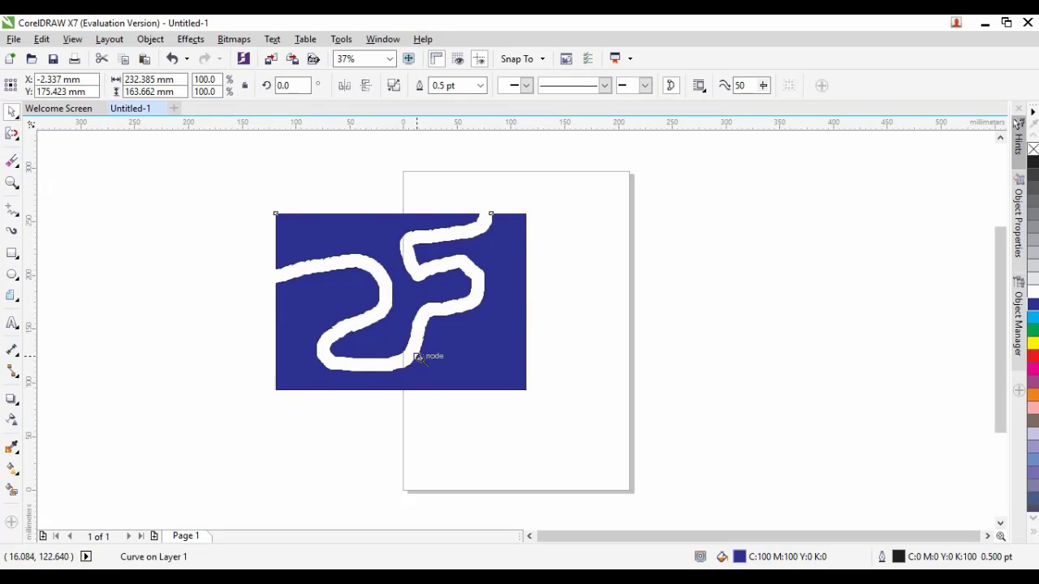
Examine the edges of the erased path up close, around its lower-left bend and over the whole shape
{"action": "key", "text": "z"}
{"action": "left_click", "coordinate": [352, 347]}
{"action": "left_click", "coordinate": [484, 335]}
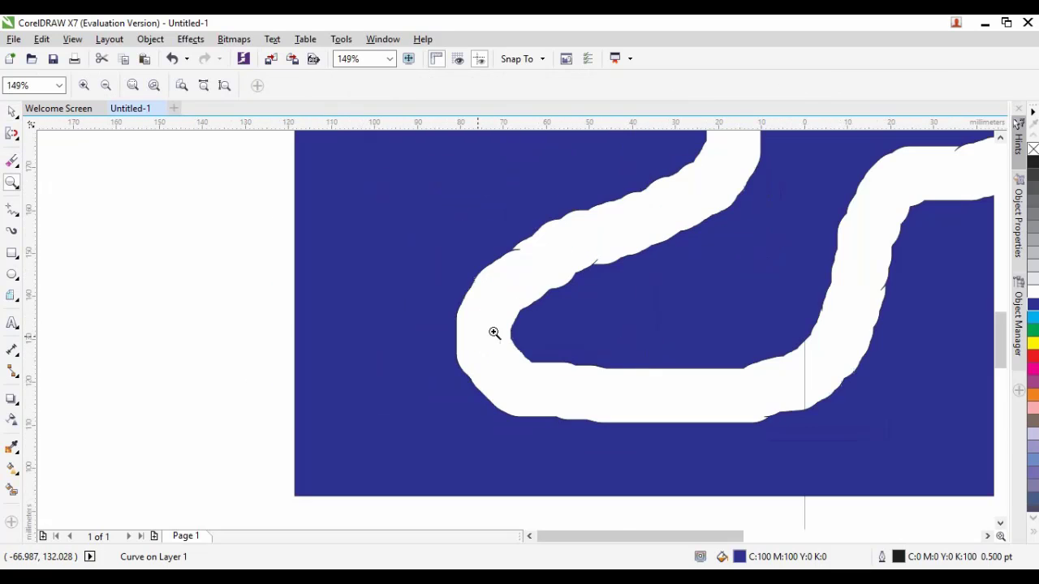
{"action": "left_click", "coordinate": [529, 328]}
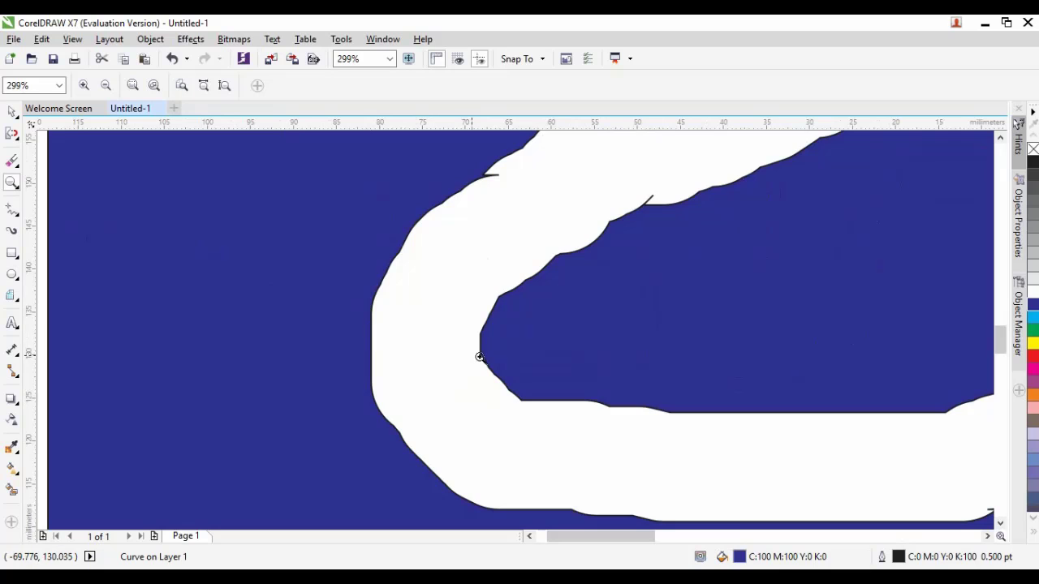
{"action": "right_click", "coordinate": [528, 333]}
{"action": "right_click", "coordinate": [529, 334]}
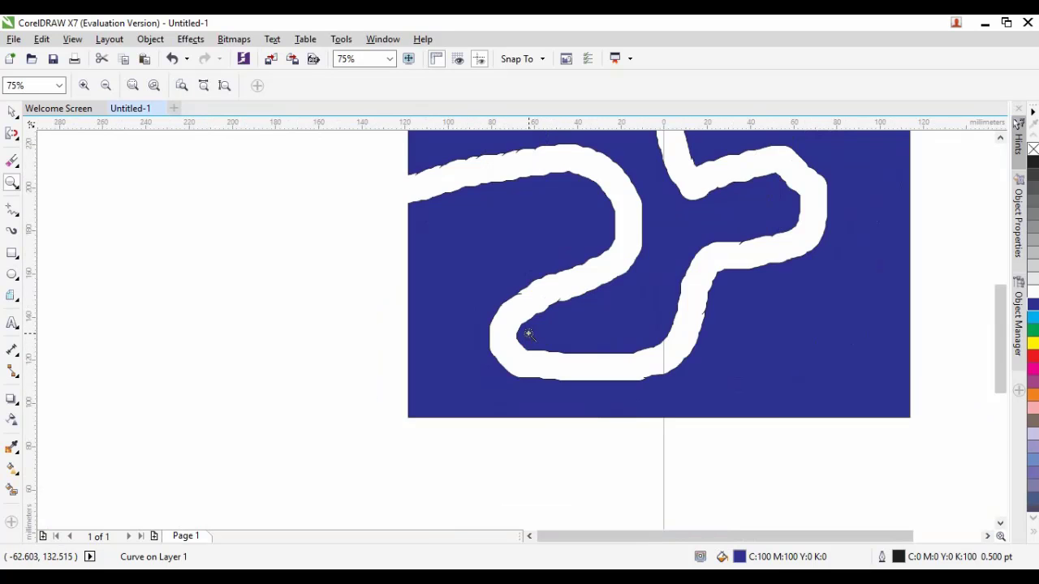
{"action": "right_click", "coordinate": [528, 334]}
{"action": "left_click_drag", "start_coordinate": [423, 191], "coordinate": [804, 398]}
{"action": "key", "text": "space"}
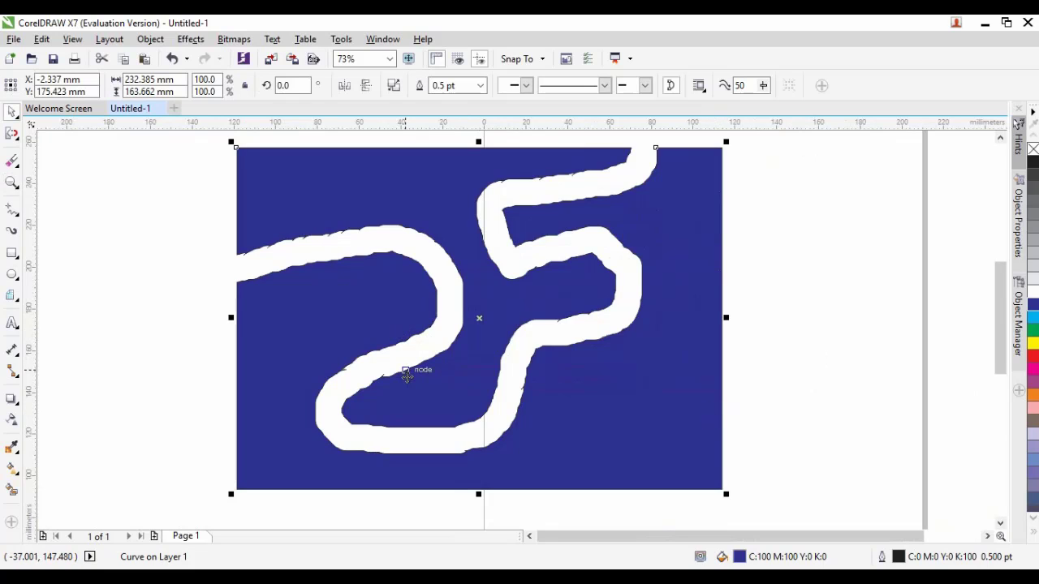
Undo the erased path and fill the restored rectangle with dark blue again
{"action": "key", "text": "ctrl+z"}
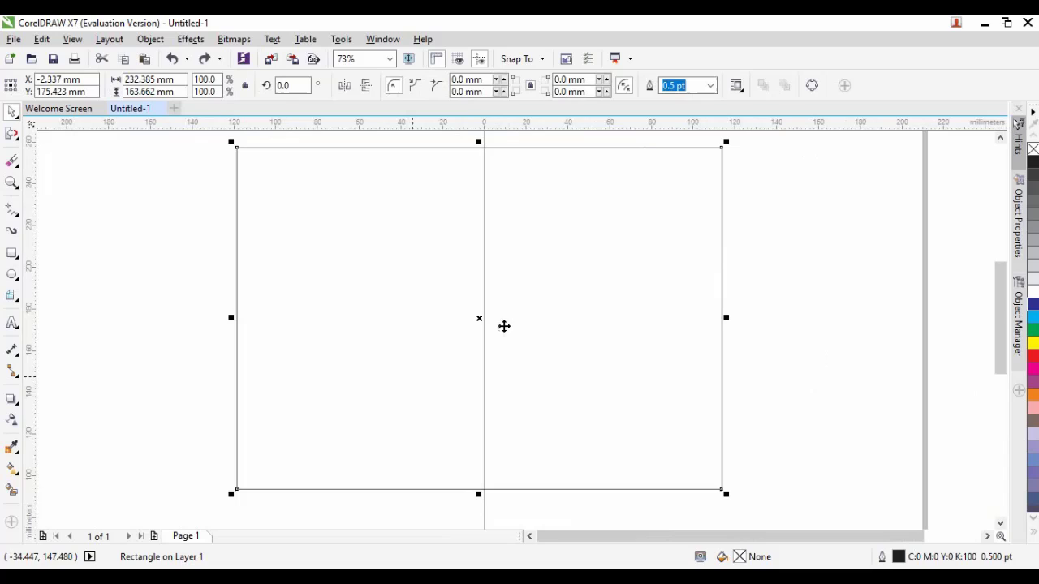
{"action": "left_click", "coordinate": [1029, 305]}
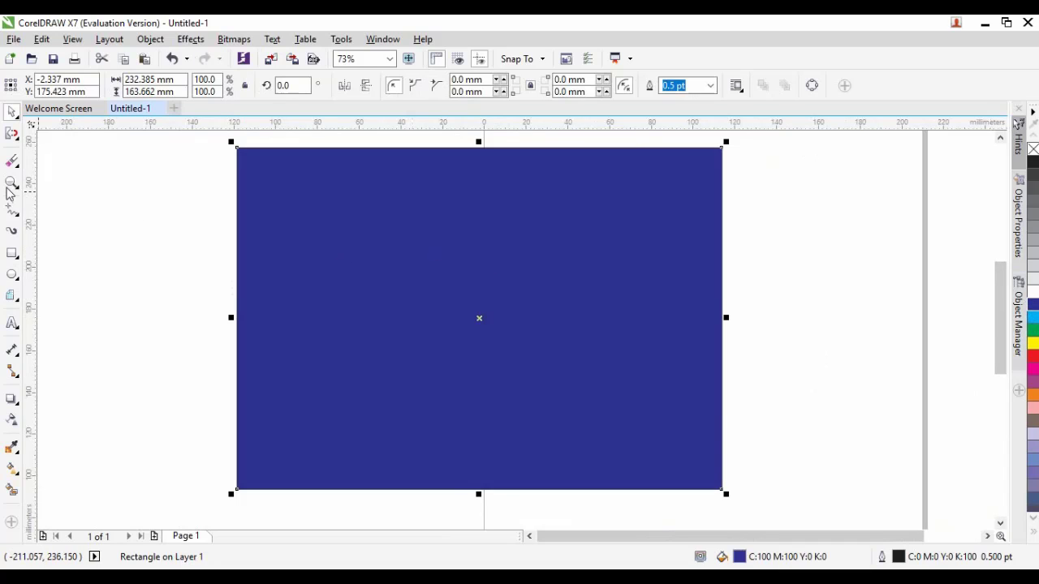
Activate the Eraser tool and set its nib shape to square
{"action": "left_click", "coordinate": [9, 161]}
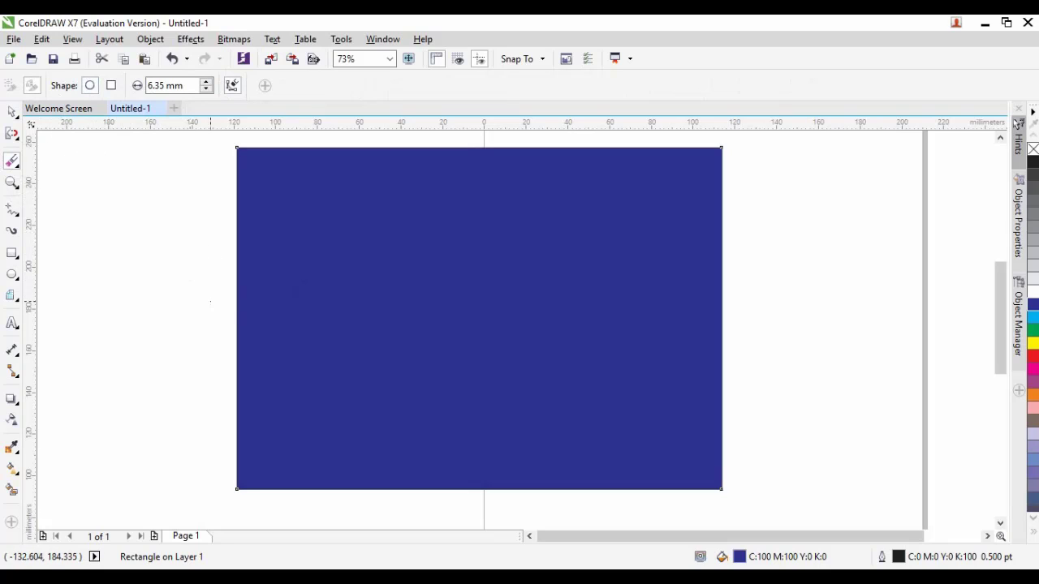
{"action": "left_click", "coordinate": [95, 86]}
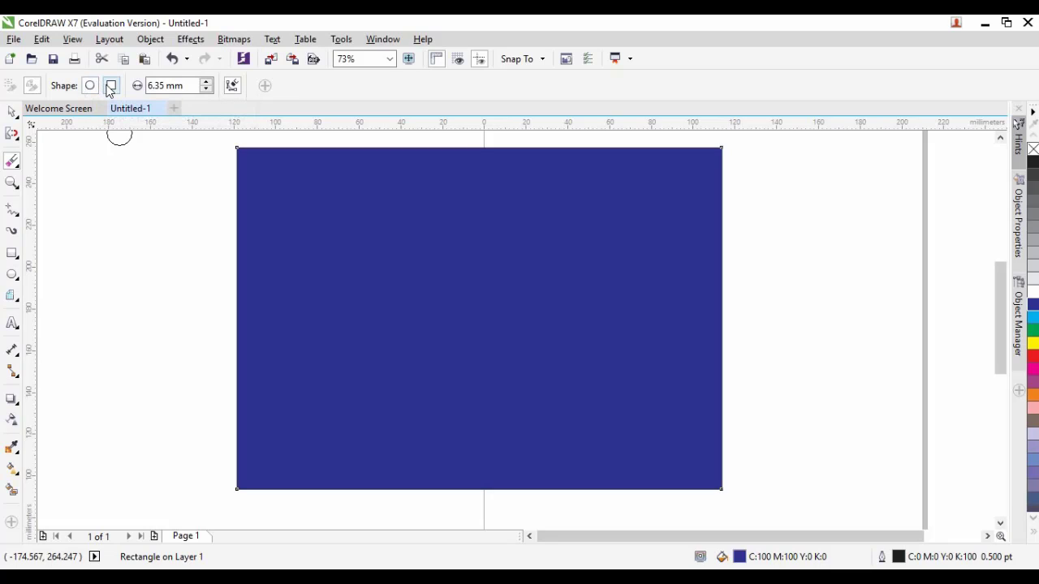
{"action": "left_click", "coordinate": [110, 86]}
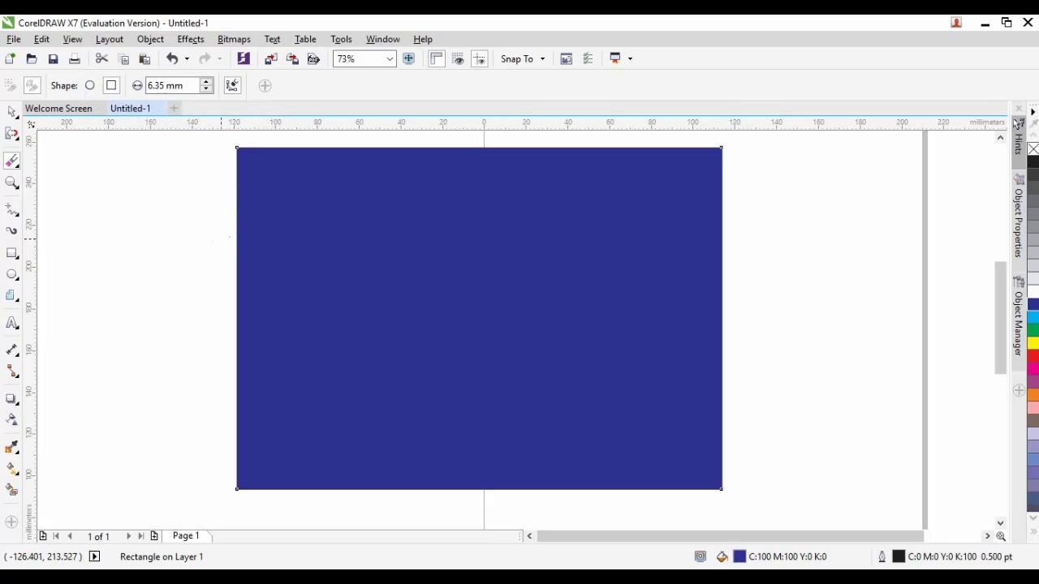
Erase several winding freehand paths across the blue rectangle with the square 6.35 mm nib
{"action": "mouse_move", "coordinate": [210, 240]}
{"action": "left_mouse_down"}
{"action": "mouse_move", "coordinate": [373, 227]}
{"action": "mouse_move", "coordinate": [394, 281]}
{"action": "mouse_move", "coordinate": [347, 358]}
{"action": "mouse_move", "coordinate": [389, 408]}
{"action": "mouse_move", "coordinate": [448, 407]}
{"action": "mouse_move", "coordinate": [482, 374]}
{"action": "mouse_move", "coordinate": [489, 337]}
{"action": "mouse_move", "coordinate": [530, 299]}
{"action": "mouse_move", "coordinate": [571, 286]}
{"action": "mouse_move", "coordinate": [606, 246]}
{"action": "mouse_move", "coordinate": [574, 233]}
{"action": "mouse_move", "coordinate": [450, 254]}
{"action": "left_mouse_up"}
{"action": "mouse_move", "coordinate": [690, 221]}
{"action": "left_mouse_down"}
{"action": "mouse_move", "coordinate": [677, 357]}
{"action": "mouse_move", "coordinate": [482, 452]}
{"action": "mouse_move", "coordinate": [419, 465]}
{"action": "mouse_move", "coordinate": [331, 456]}
{"action": "mouse_move", "coordinate": [223, 379]}
{"action": "mouse_move", "coordinate": [228, 319]}
{"action": "left_mouse_up"}
{"action": "left_click_drag", "start_coordinate": [234, 372], "coordinate": [235, 370]}
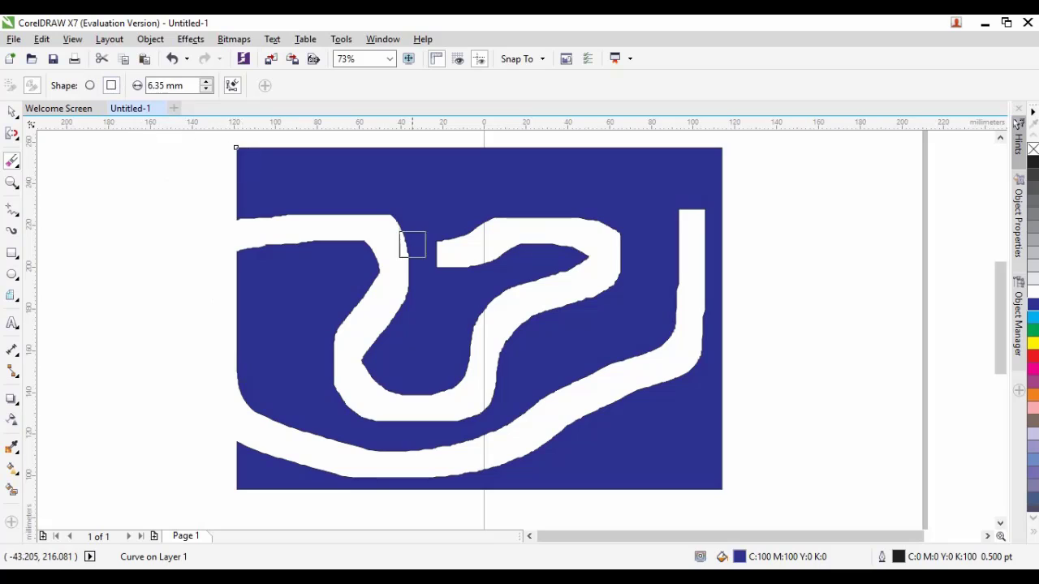
{"action": "key", "text": "space"}
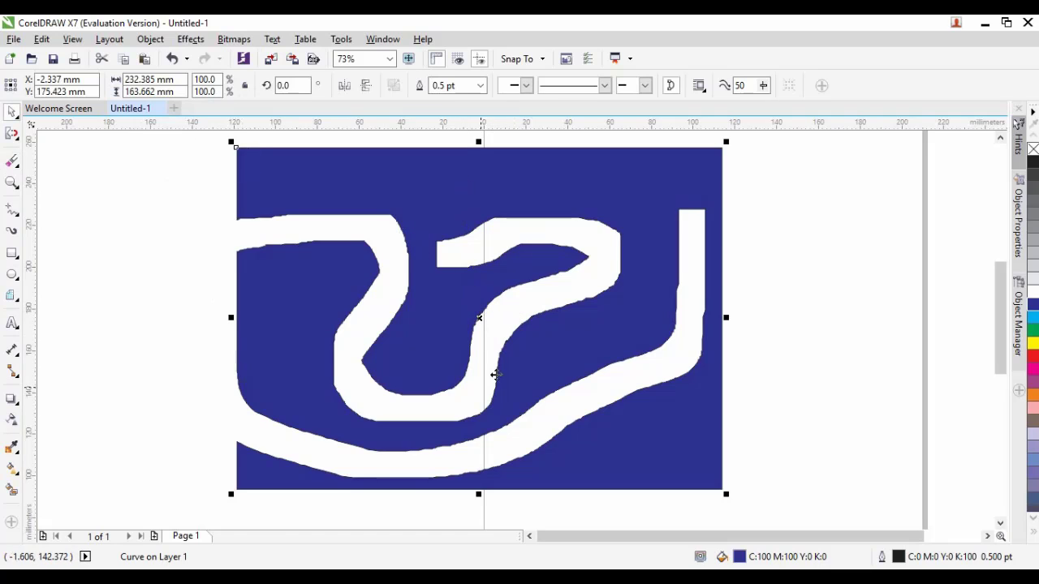
{"action": "left_click", "coordinate": [13, 162]}
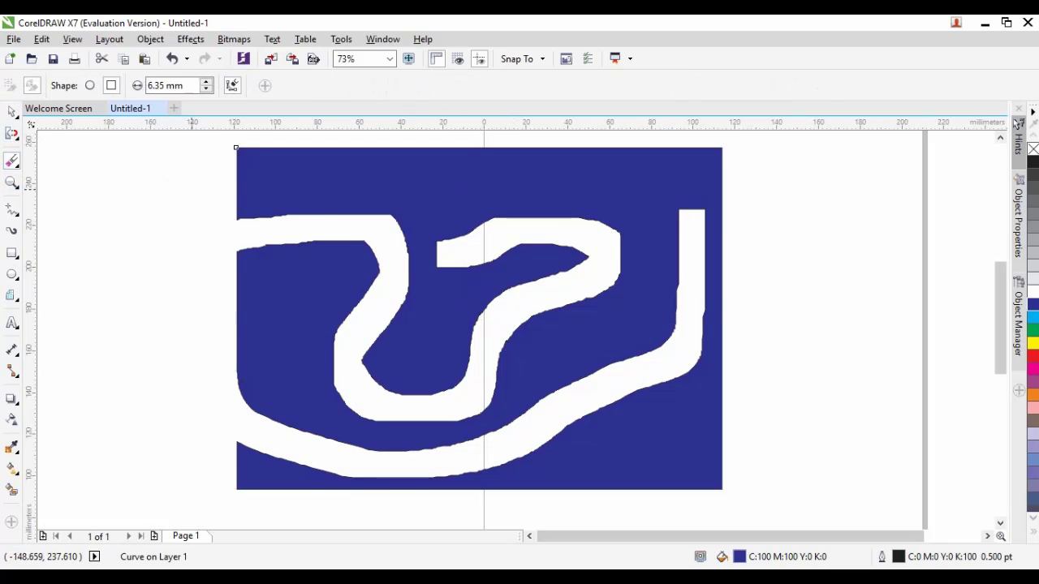
{"action": "mouse_move", "coordinate": [422, 153]}
{"action": "left_mouse_down"}
{"action": "mouse_move", "coordinate": [419, 274]}
{"action": "mouse_move", "coordinate": [437, 320]}
{"action": "mouse_move", "coordinate": [511, 201]}
{"action": "mouse_move", "coordinate": [544, 178]}
{"action": "mouse_move", "coordinate": [695, 164]}
{"action": "mouse_move", "coordinate": [714, 202]}
{"action": "left_mouse_up"}
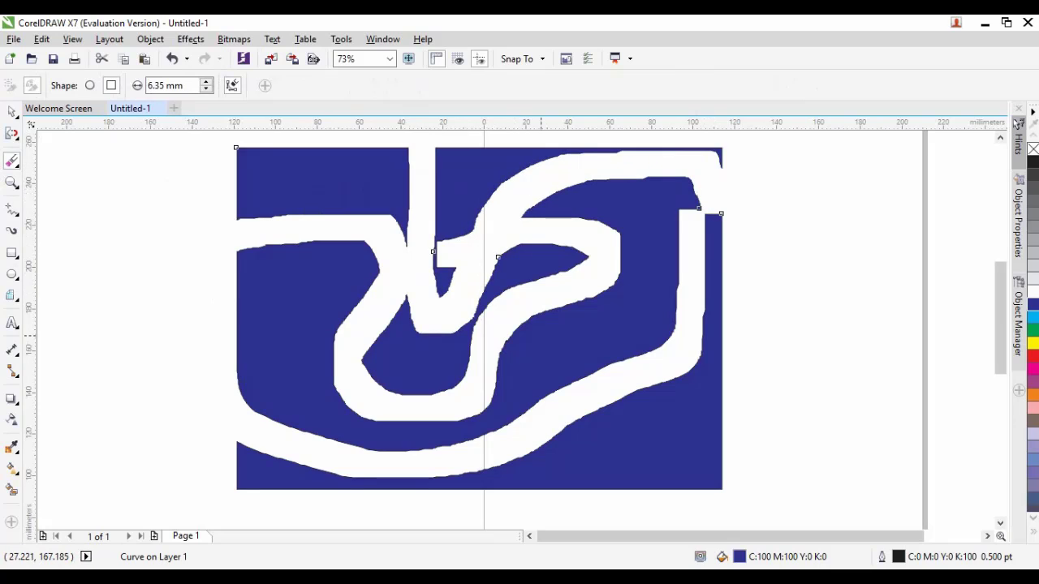
Undo all the freehand paths erased with the square nib
{"action": "key", "text": "ctrl+z"}
{"action": "key", "text": "ctrl+z"}
{"action": "key", "text": "ctrl+z"}
{"action": "key", "text": "ctrl+z"}
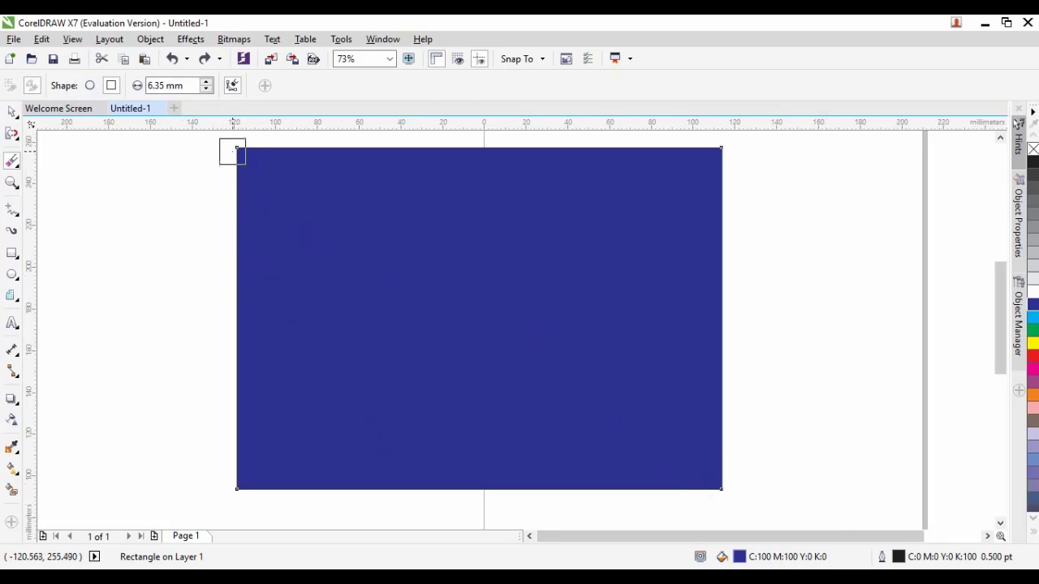
Erase a straight diagonal band from the rectangle's upper-left corner to its lower-right corner with the square nib
{"action": "left_click", "coordinate": [233, 145]}
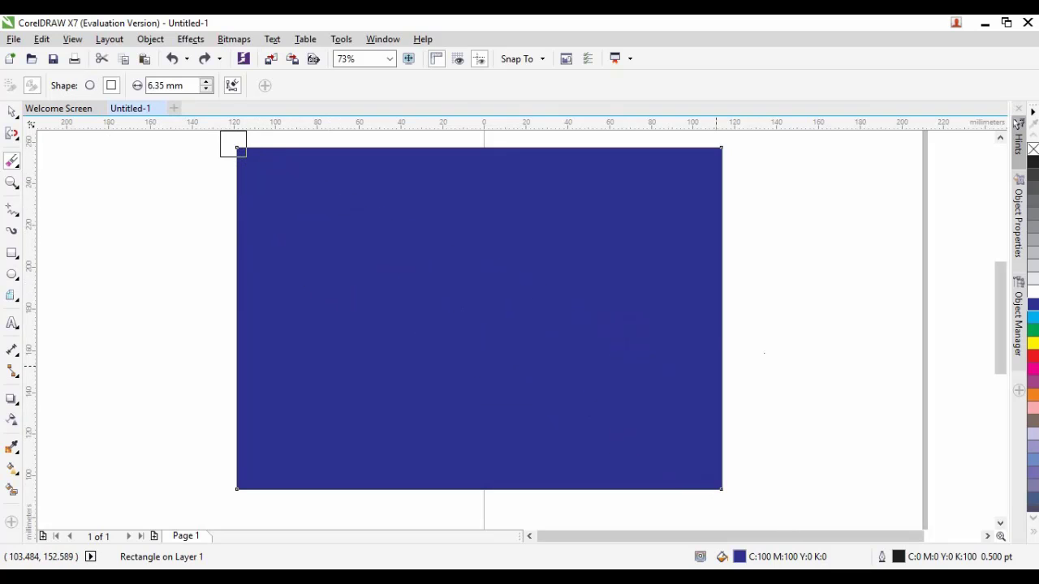
{"action": "left_click", "coordinate": [722, 491]}
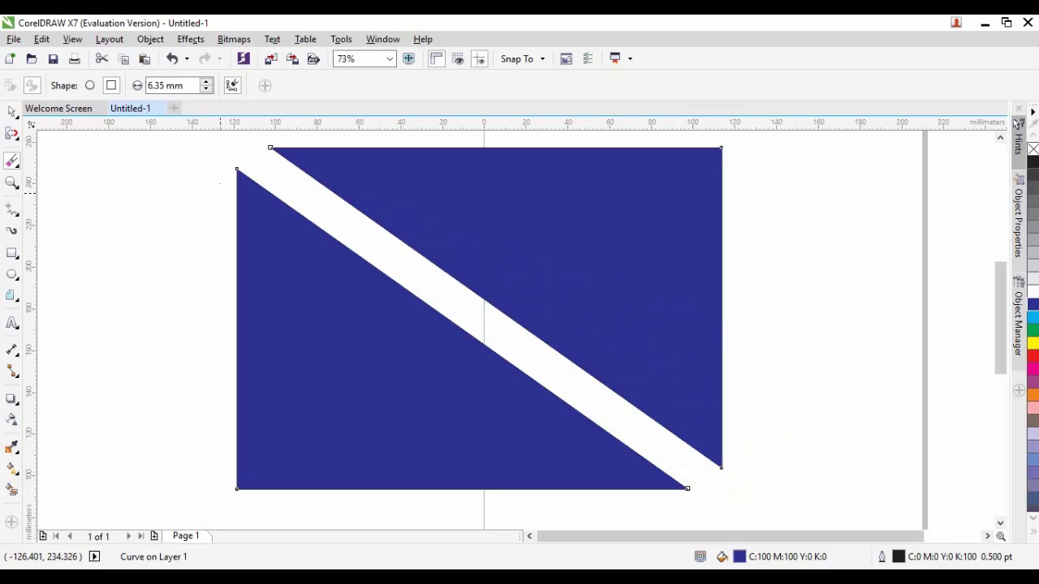
Erase the opposite diagonal from the upper-right to the lower-left corner with the round nib, and move the shape about 8 mm left and 3 mm down
{"action": "left_click", "coordinate": [89, 86]}
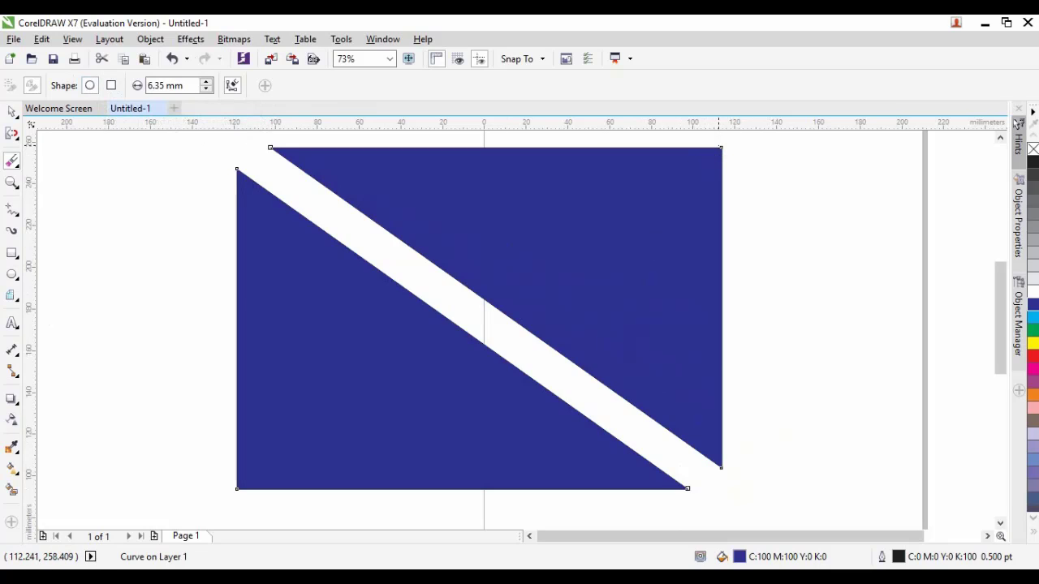
{"action": "left_click", "coordinate": [718, 146]}
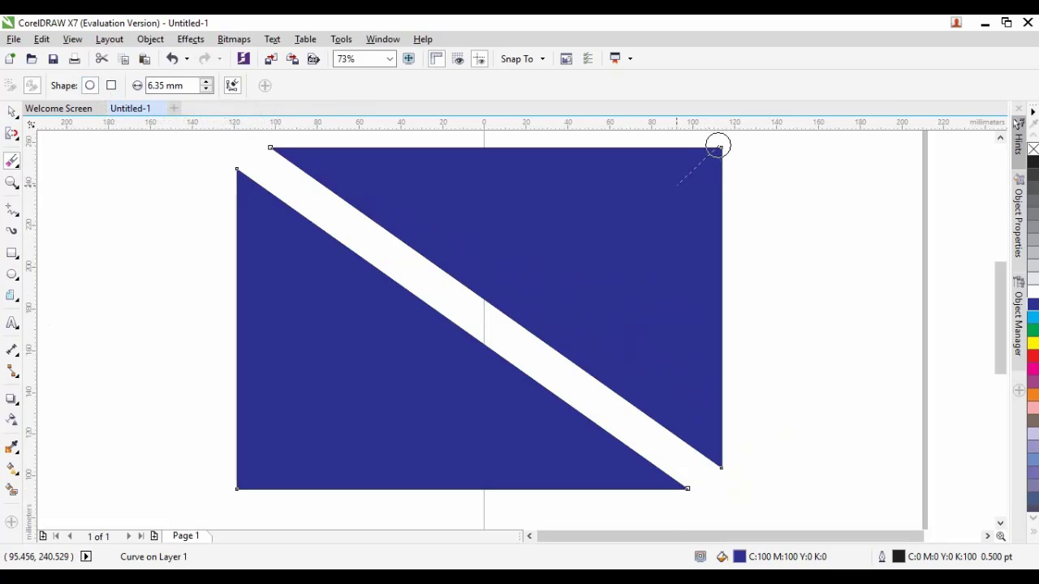
{"action": "left_click", "coordinate": [238, 489]}
{"action": "key", "text": "space"}
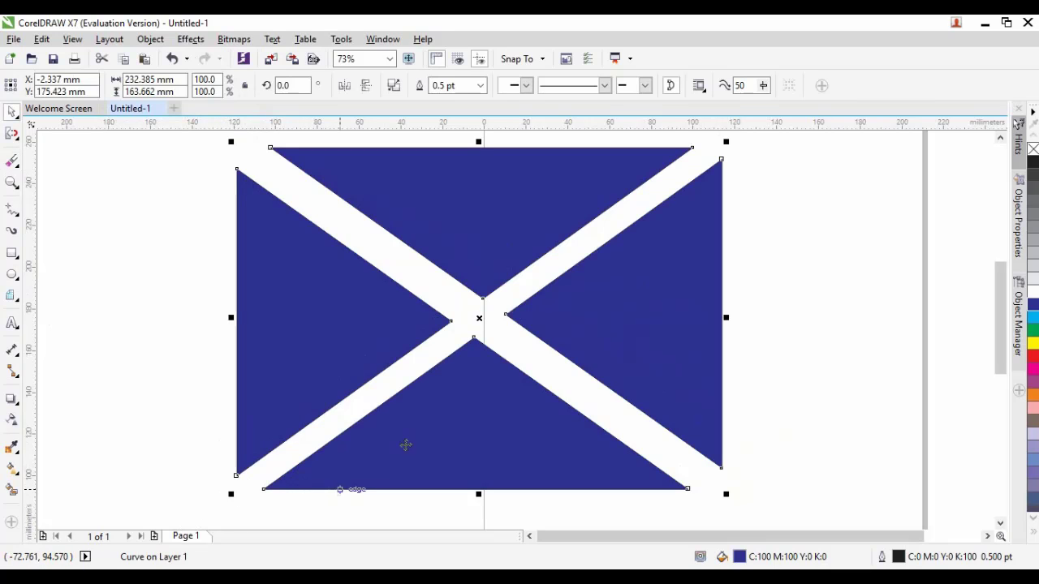
{"action": "mouse_move", "coordinate": [466, 446]}
{"action": "left_mouse_down"}
{"action": "mouse_move", "coordinate": [472, 462]}
{"action": "mouse_move", "coordinate": [446, 446]}
{"action": "mouse_move", "coordinate": [494, 450]}
{"action": "mouse_move", "coordinate": [440, 452]}
{"action": "mouse_move", "coordinate": [439, 443]}
{"action": "left_mouse_up"}
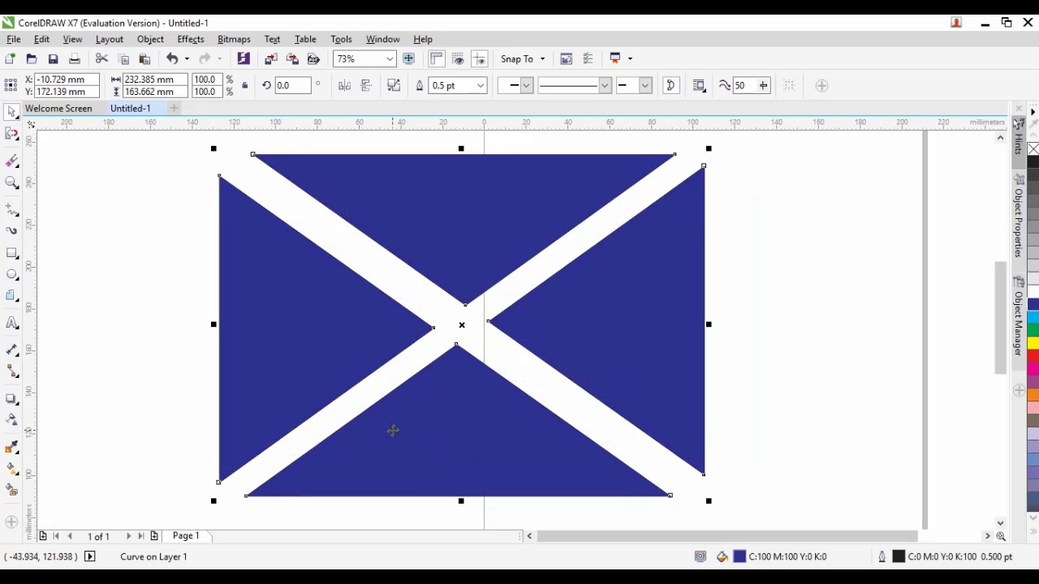
Erase two short freehand strokes in the divided shape's upper triangle with the round nib, and delete the whole shape
{"action": "left_click", "coordinate": [13, 164]}
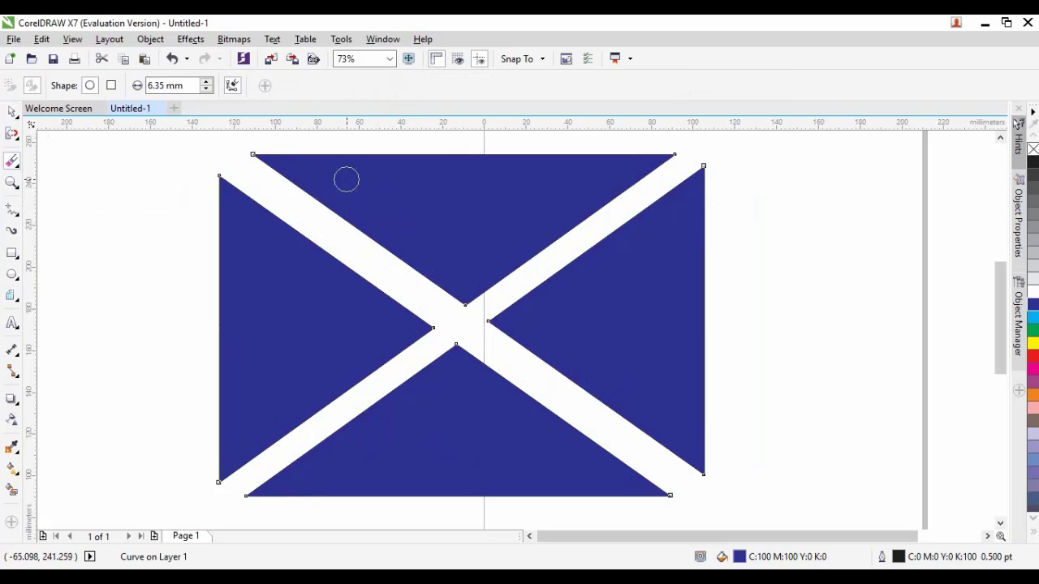
{"action": "mouse_move", "coordinate": [466, 169]}
{"action": "left_mouse_down"}
{"action": "mouse_move", "coordinate": [487, 227]}
{"action": "mouse_move", "coordinate": [572, 195]}
{"action": "left_mouse_up"}
{"action": "left_click_drag", "start_coordinate": [588, 185], "coordinate": [617, 203]}
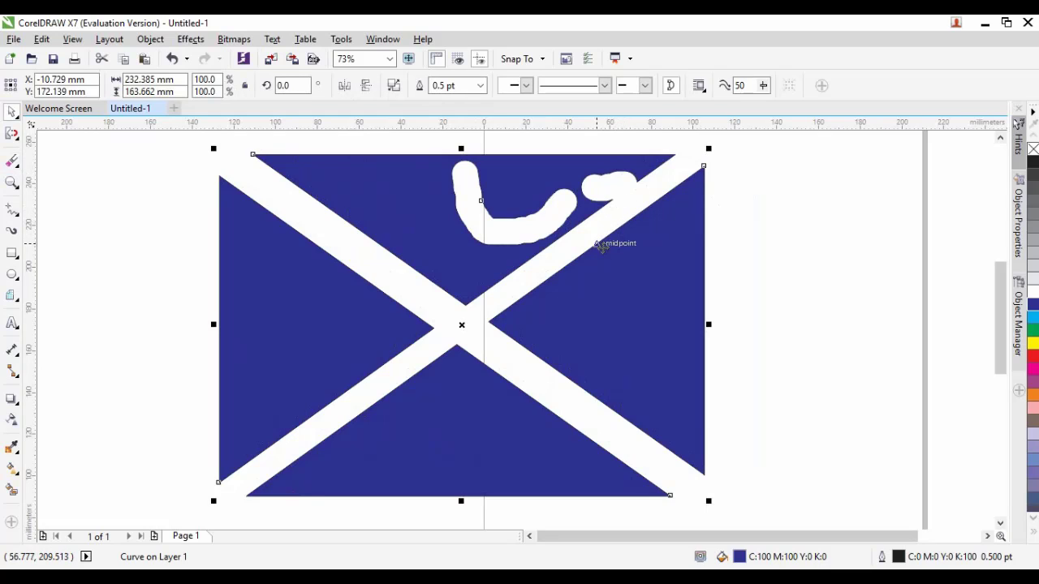
{"action": "key", "text": "Delete"}
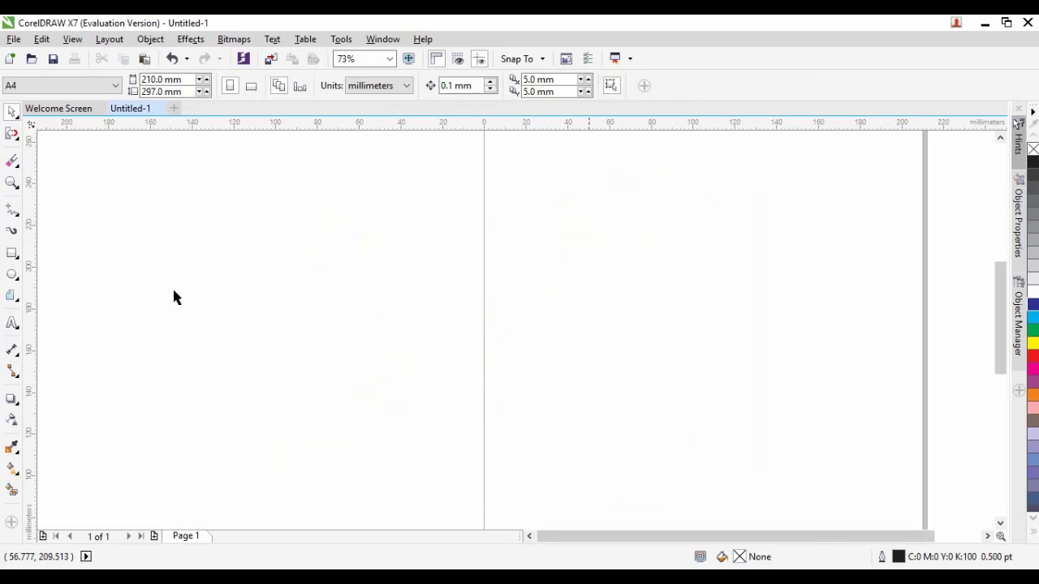
Draw a straight horizontal line about 190 mm long across the page's edge with the Pen tool
{"action": "left_click", "coordinate": [14, 217]}
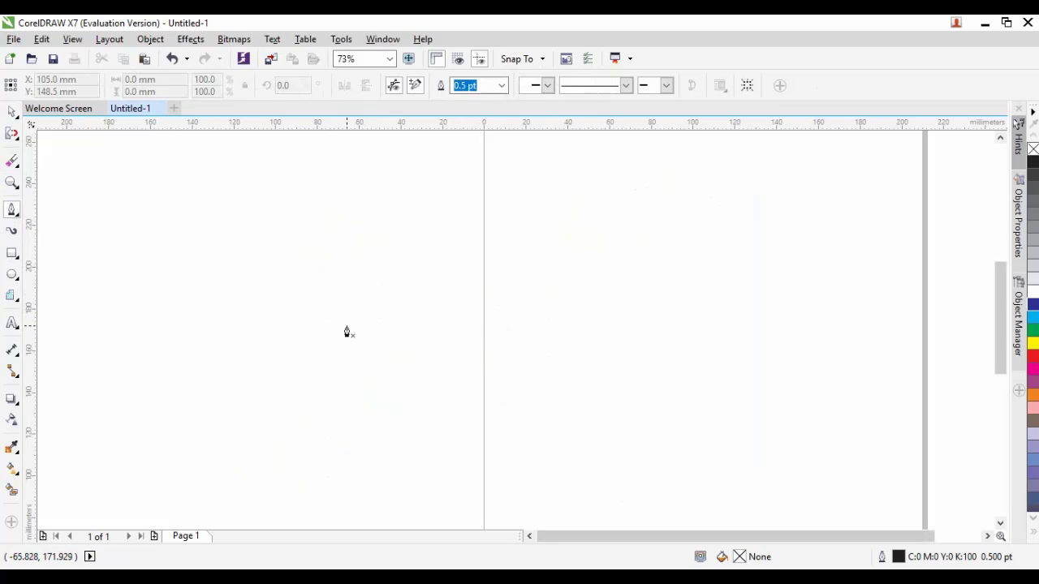
{"action": "mouse_move", "coordinate": [293, 318]}
{"action": "left_mouse_down"}
{"action": "mouse_move", "coordinate": [334, 336]}
{"action": "mouse_move", "coordinate": [382, 317]}
{"action": "mouse_move", "coordinate": [643, 323]}
{"action": "left_mouse_up"}
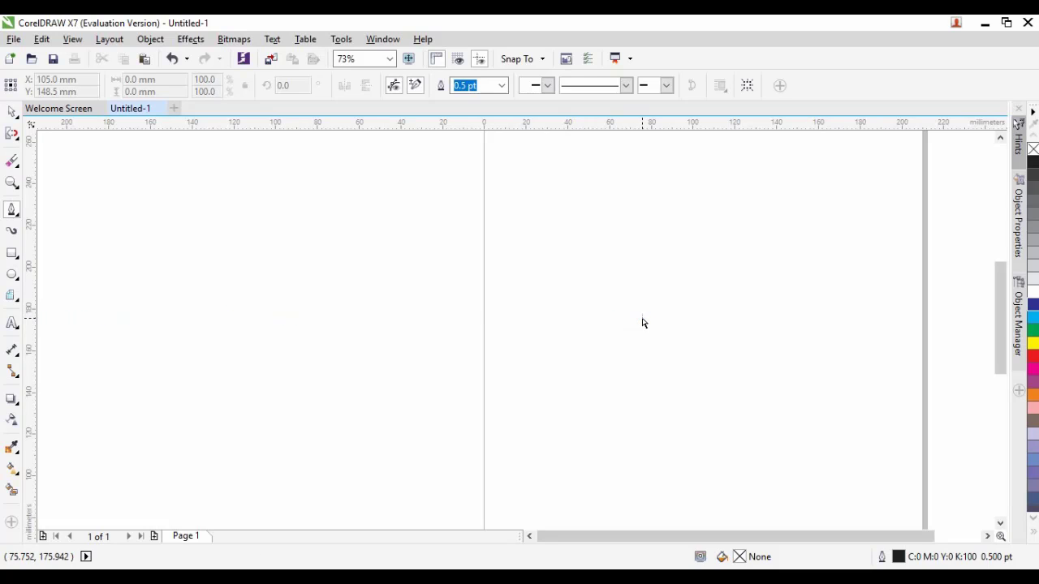
{"action": "left_click_drag", "start_coordinate": [282, 295], "coordinate": [678, 295]}
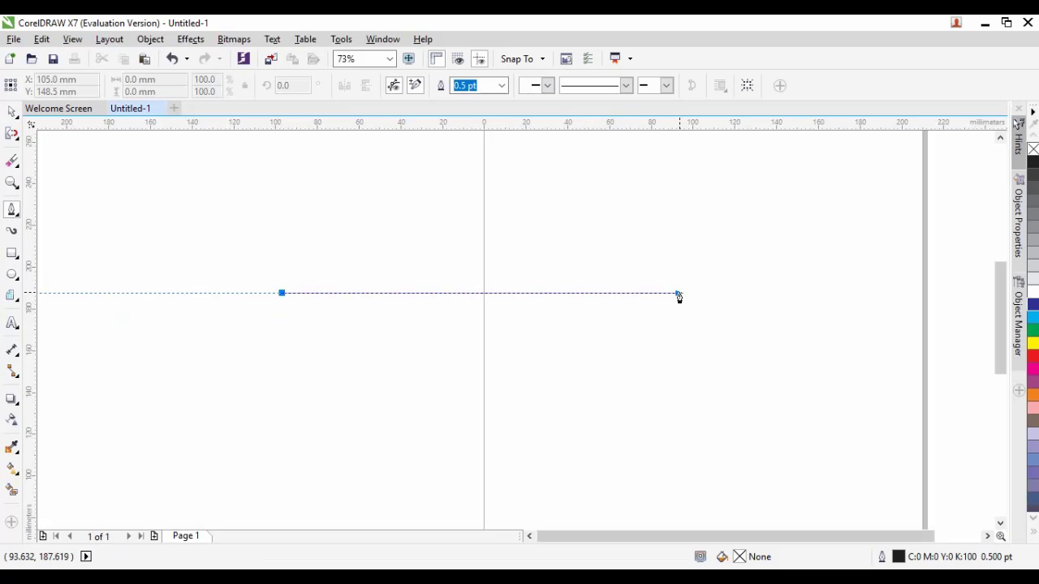
{"action": "left_click", "coordinate": [678, 294]}
{"action": "key", "text": "Escape"}
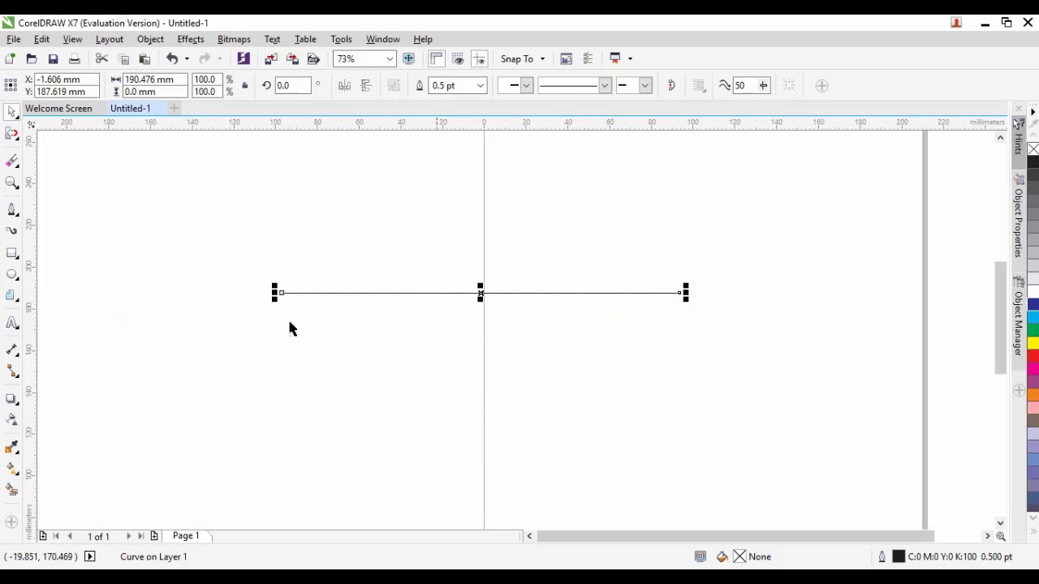
Erase the horizontal line piece by piece from both ends with the round 6.35 mm eraser nib until the whole line is removed
{"action": "left_click", "coordinate": [11, 163]}
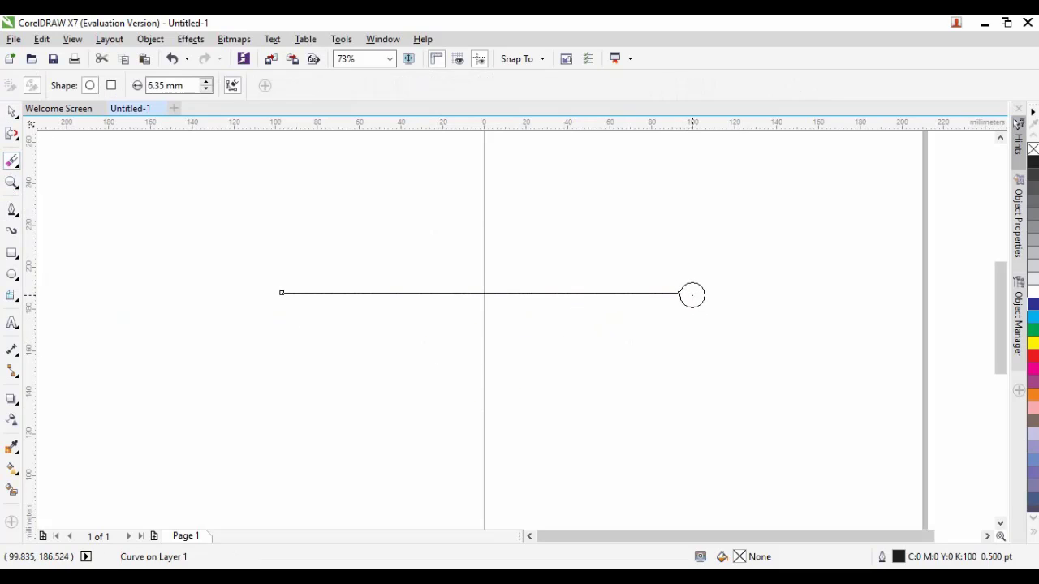
{"action": "left_click_drag", "start_coordinate": [693, 296], "coordinate": [561, 295]}
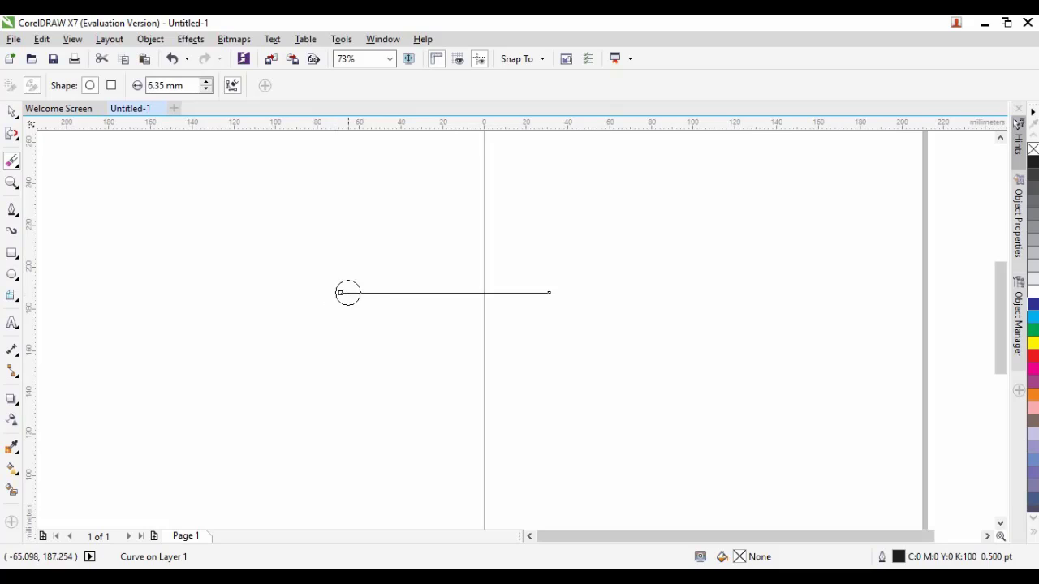
{"action": "mouse_move", "coordinate": [461, 267]}
{"action": "left_mouse_down"}
{"action": "mouse_move", "coordinate": [455, 315]}
{"action": "mouse_move", "coordinate": [525, 285]}
{"action": "mouse_move", "coordinate": [554, 287]}
{"action": "left_mouse_up"}
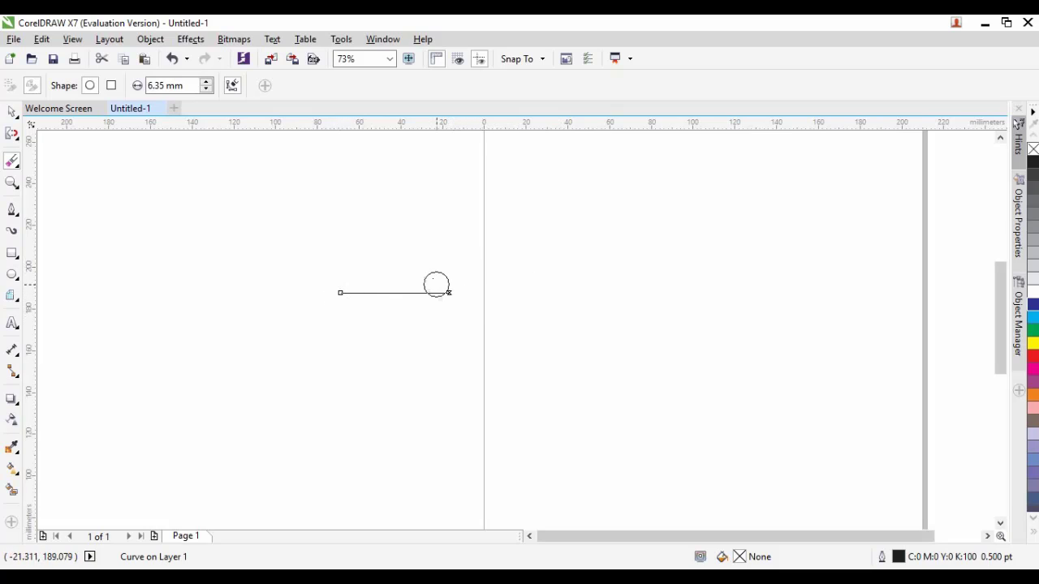
{"action": "left_click", "coordinate": [426, 291]}
{"action": "left_click", "coordinate": [376, 288]}
{"action": "left_click_drag", "start_coordinate": [358, 278], "coordinate": [339, 332]}
{"action": "mouse_move", "coordinate": [325, 292]}
{"action": "left_mouse_down"}
{"action": "mouse_move", "coordinate": [474, 300]}
{"action": "mouse_move", "coordinate": [398, 301]}
{"action": "left_mouse_up"}
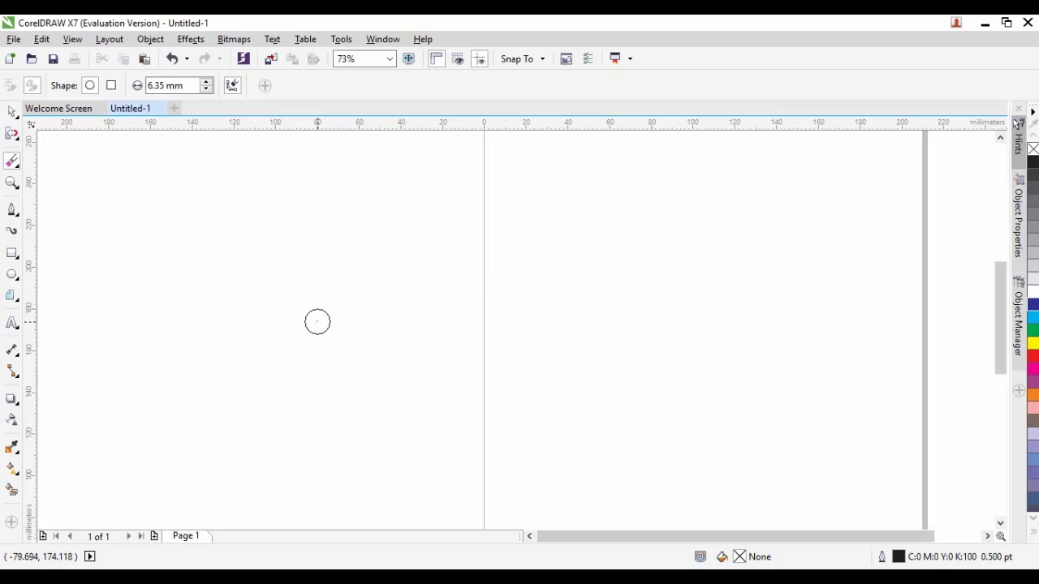
{"action": "key", "text": "space"}
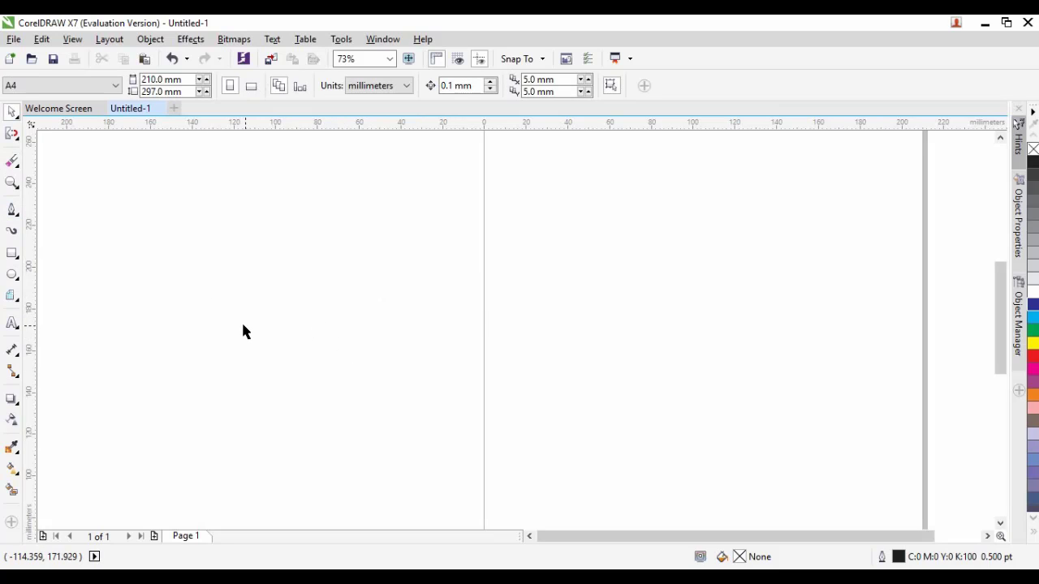
View the tools grouped with the Eraser, and minimize the program window to show the desktop
{"action": "left_click", "coordinate": [976, 27]}
{"action": "left_click", "coordinate": [18, 164]}
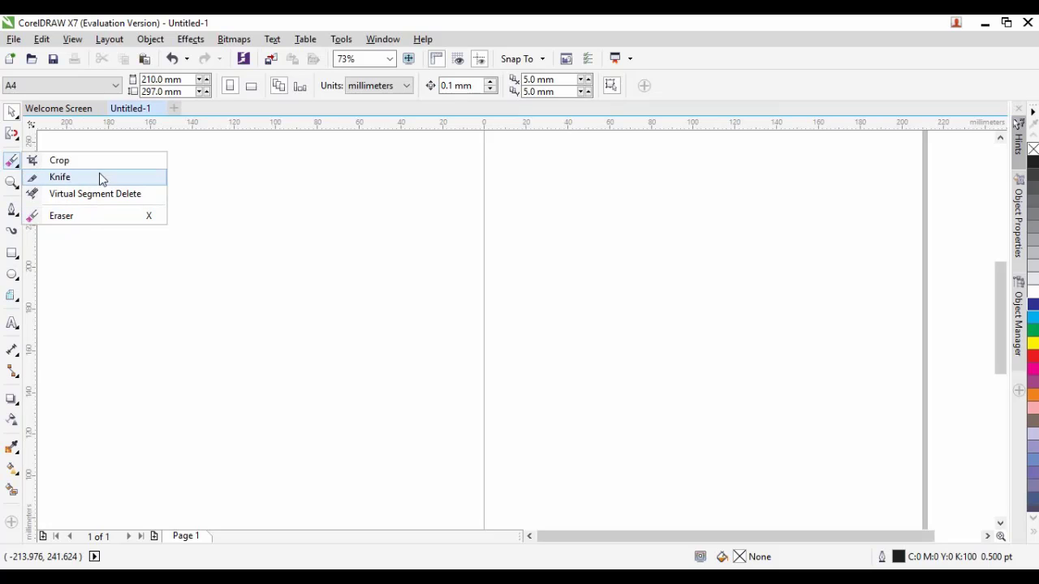
{"action": "left_click", "coordinate": [16, 189]}
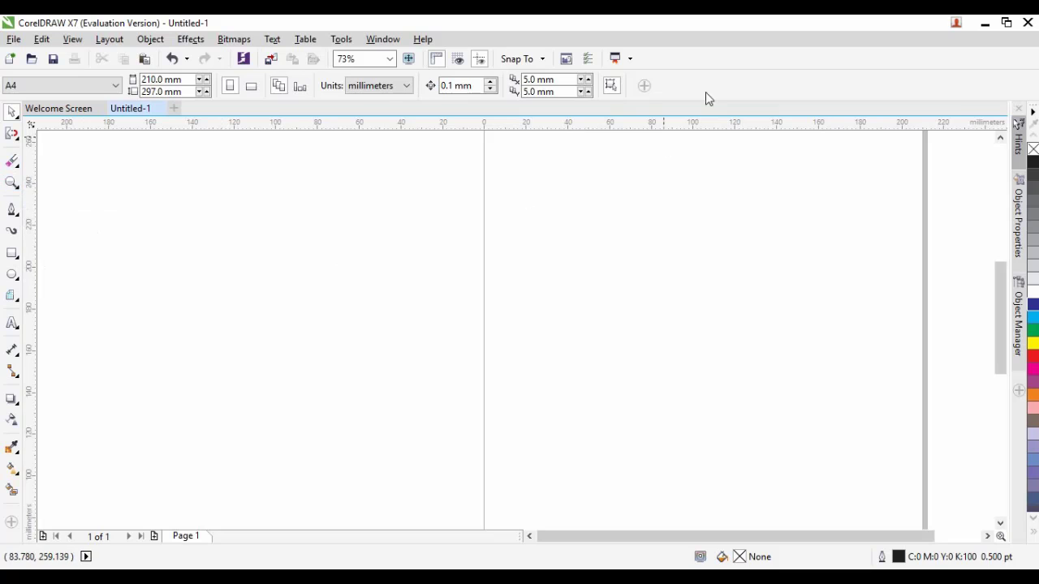
{"action": "left_click", "coordinate": [984, 24]}
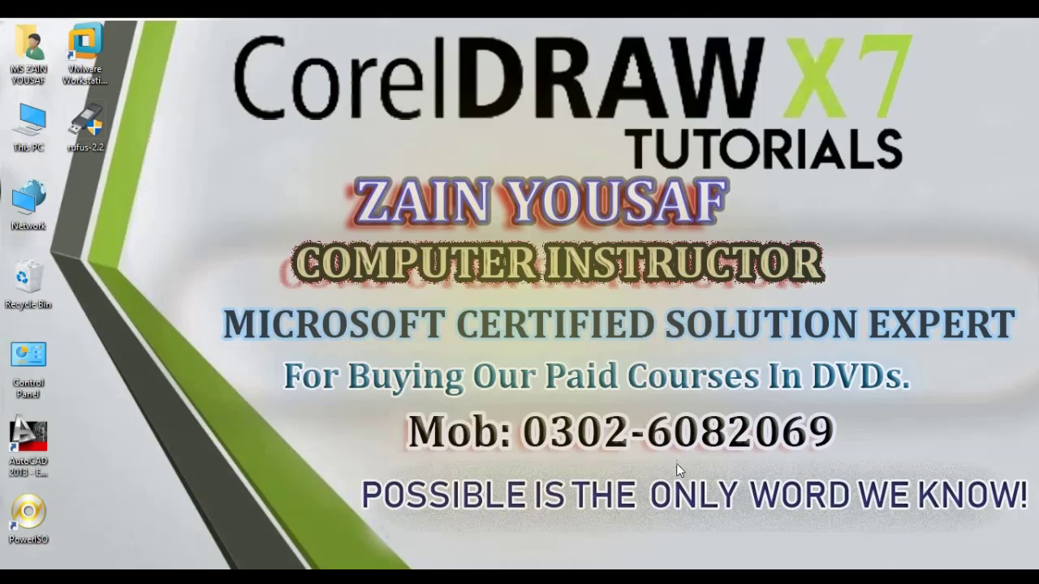